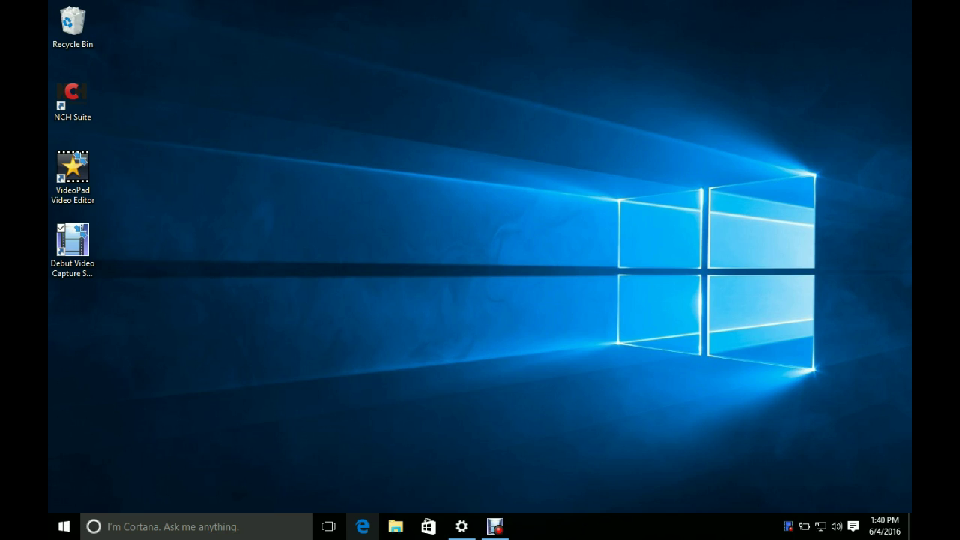
pyautogui.click(362, 526)
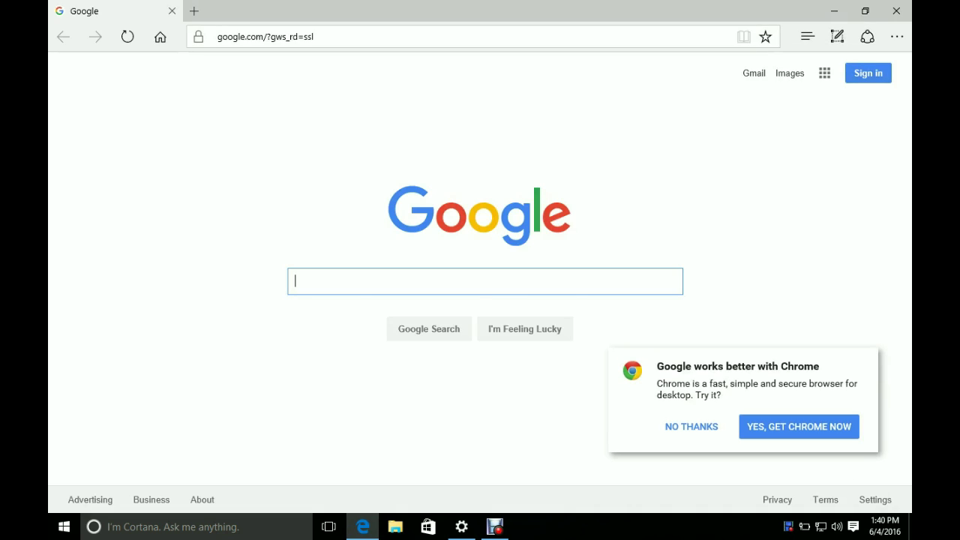
pyautogui.hotkey('ctrl', 'l')
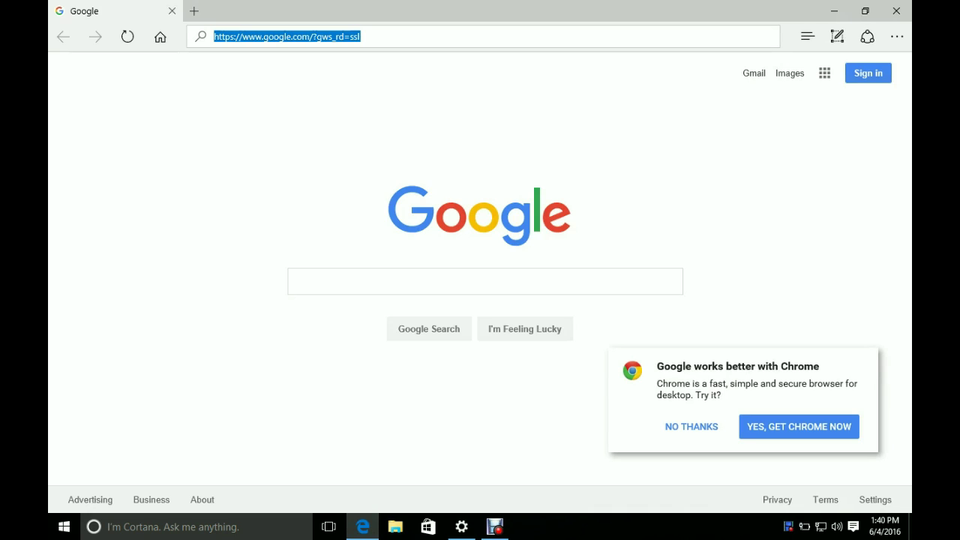
pyautogui.write('w')
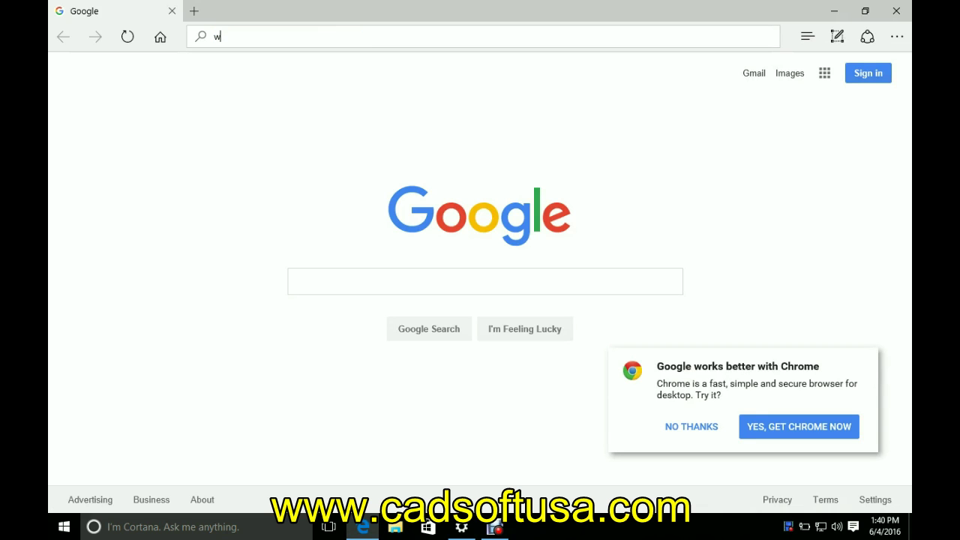
pyautogui.write('ww.ca')
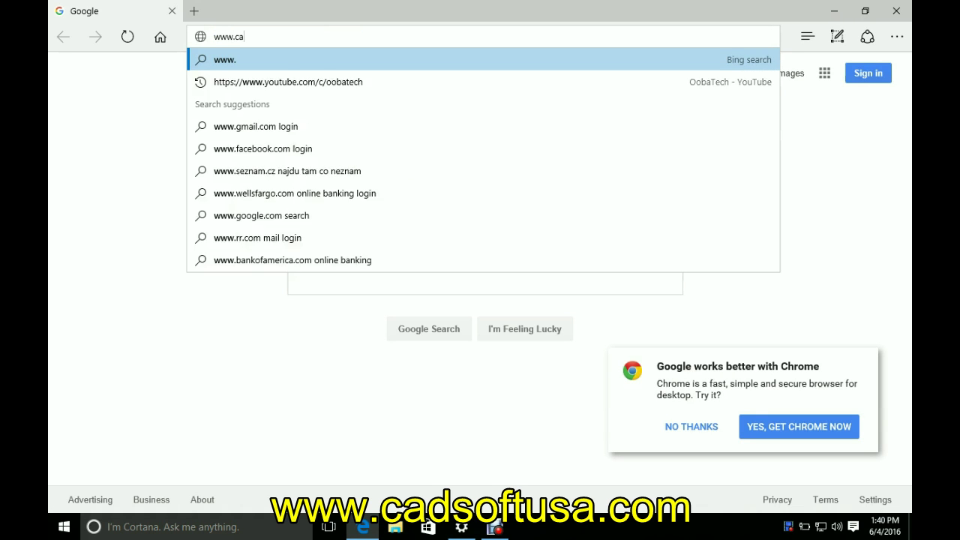
pyautogui.write('dsoft')
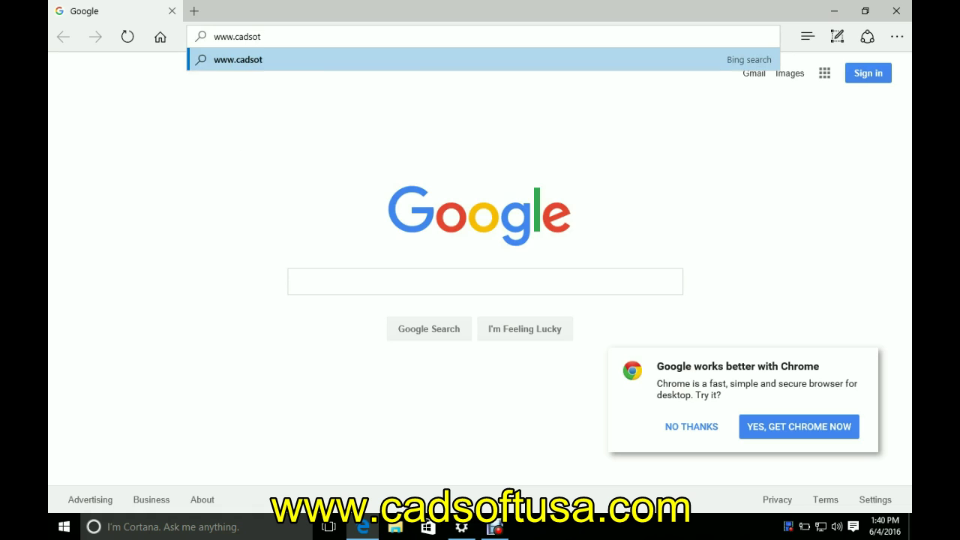
pyautogui.write('usa.com')
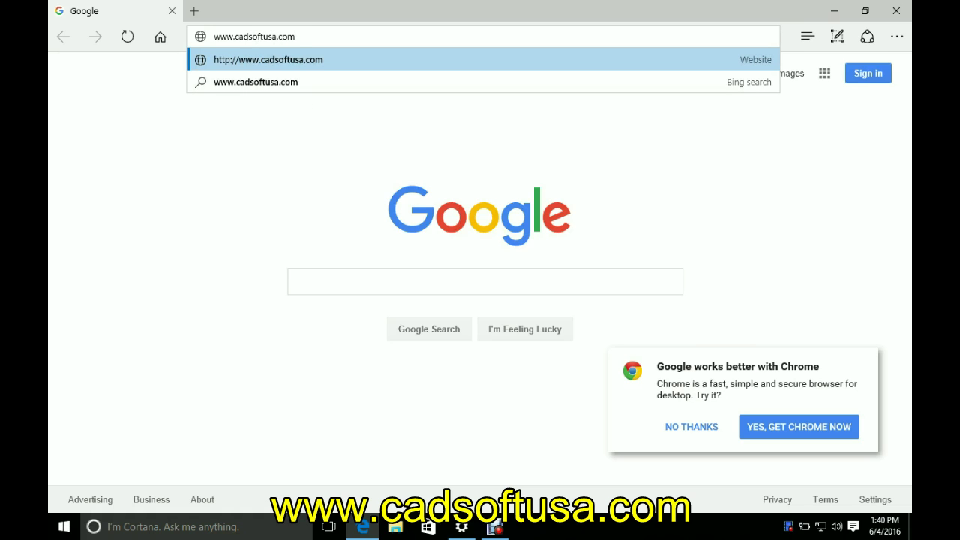
pyautogui.press('Return')
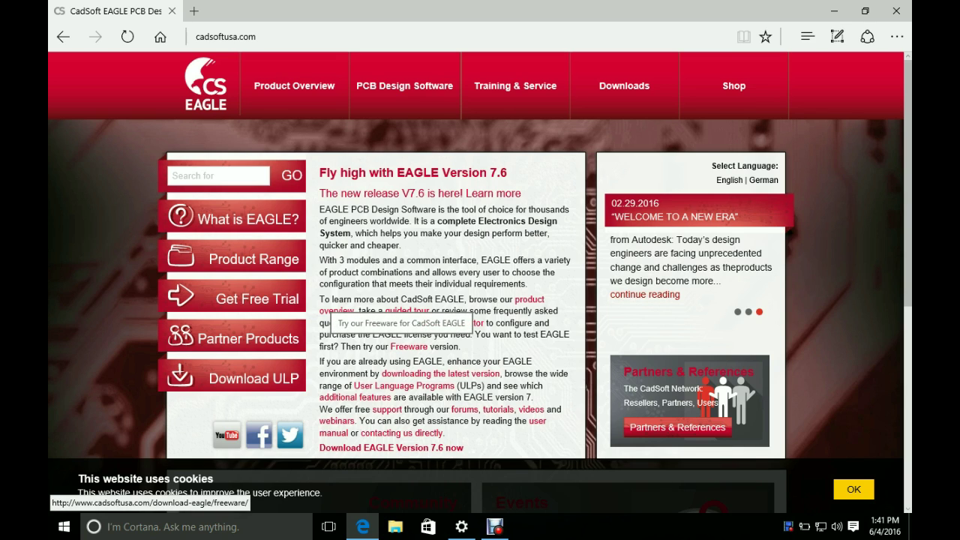
# Open the EAGLE Freeware page from the home page text and follow its link to the Download area.
pyautogui.click(409, 347)
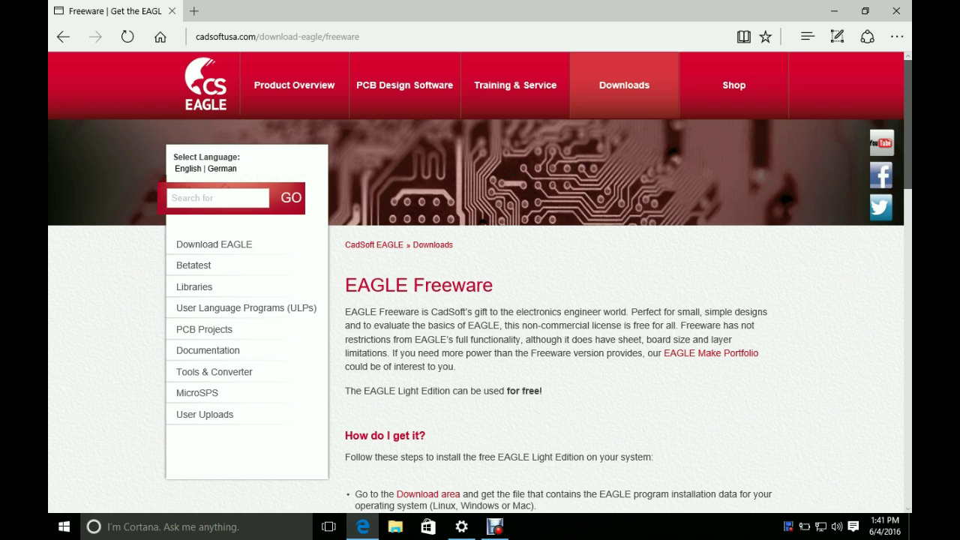
pyautogui.scroll(-3, 480, 282)
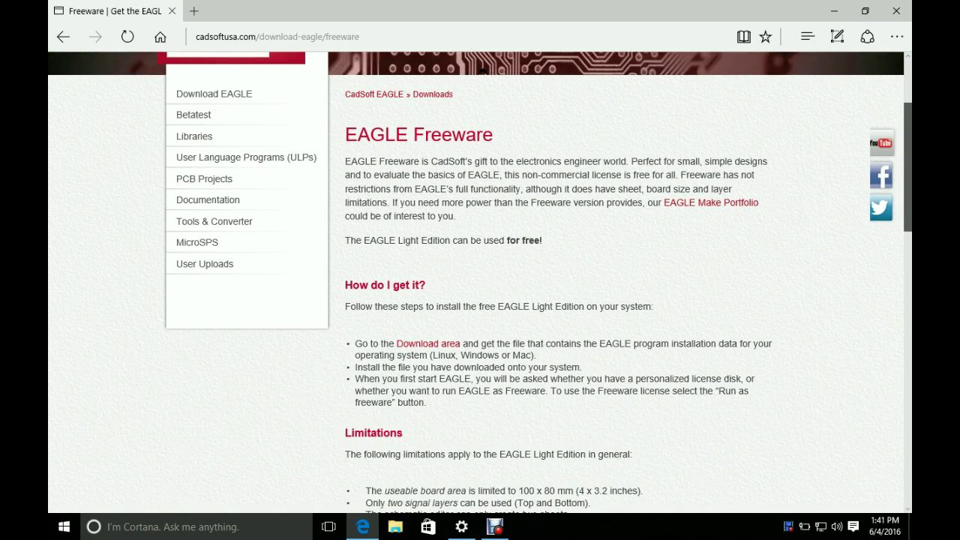
pyautogui.scroll(-2, 480, 282)
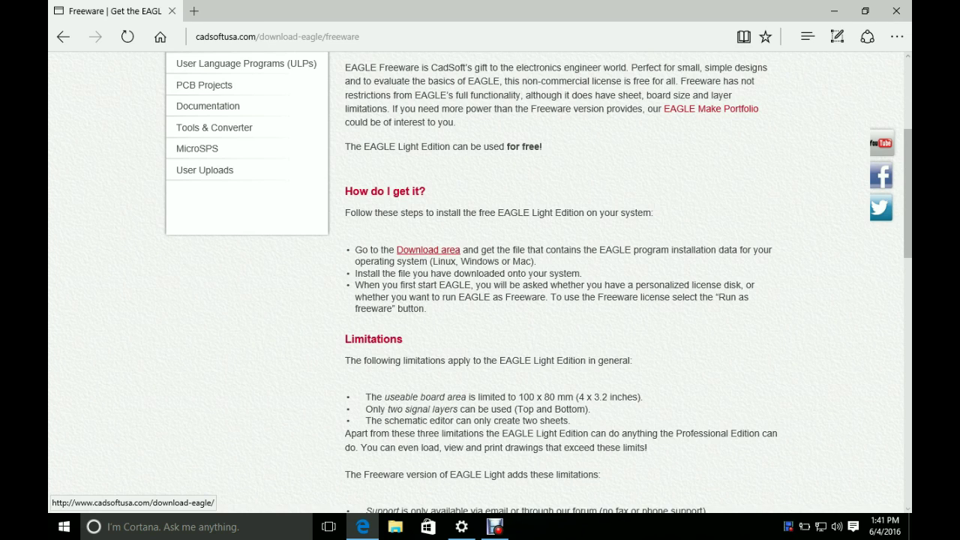
pyautogui.click(429, 250)
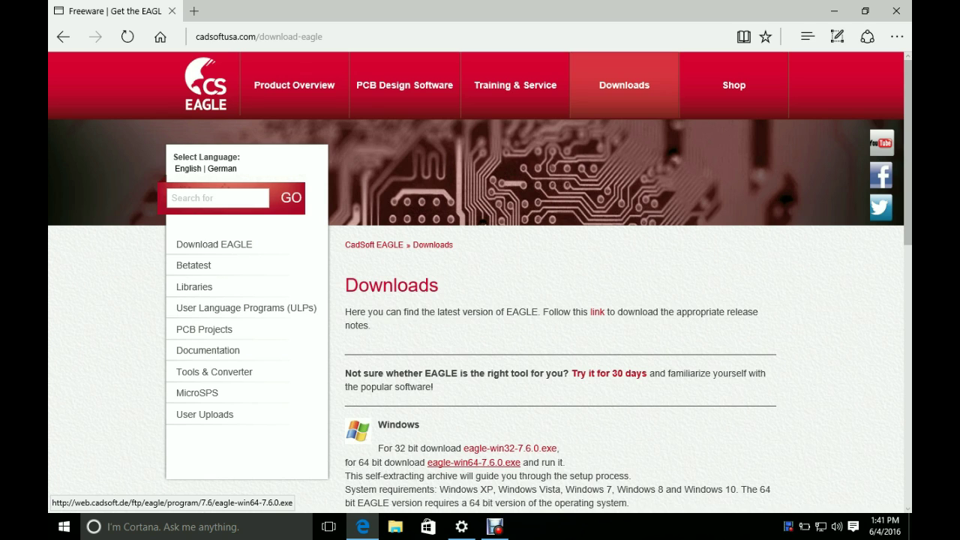
# Bring up the Save As dialog for the 64-bit Windows installer link, eagle-win64-7.6.0.exe, and get it ready for choosing a location.
pyautogui.rightClick(471, 462)
pyautogui.press('Up')
pyautogui.press('Down')
pyautogui.press('Down')
pyautogui.press('Down')
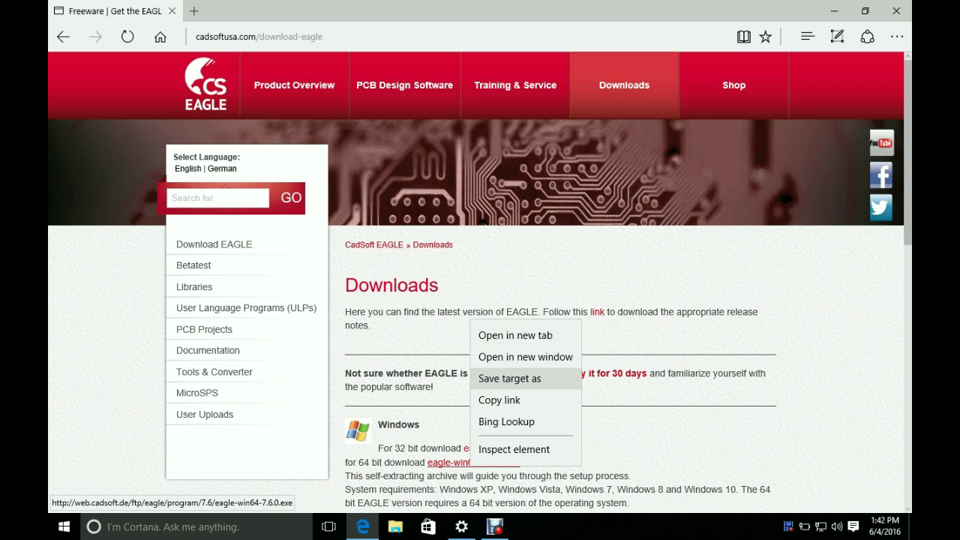
pyautogui.press('Return')
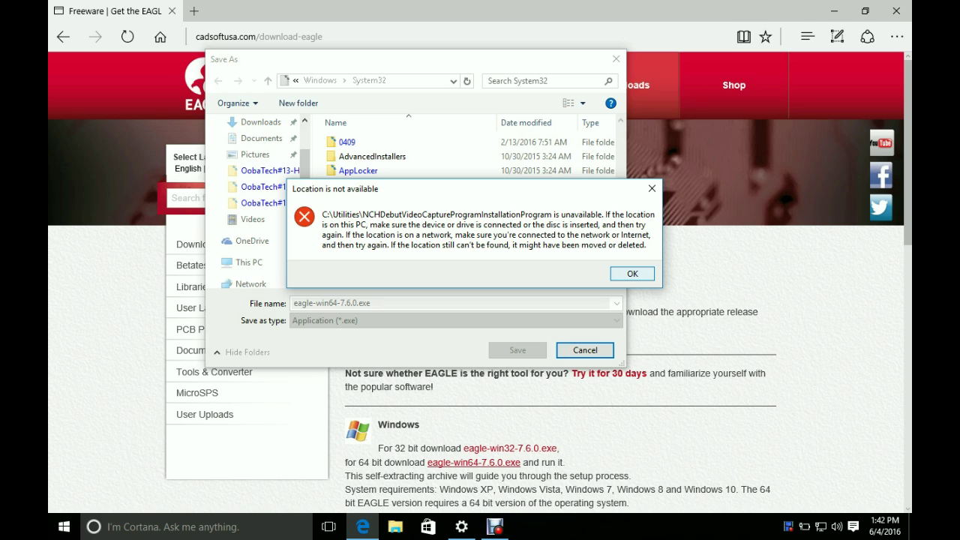
pyautogui.press('Return')
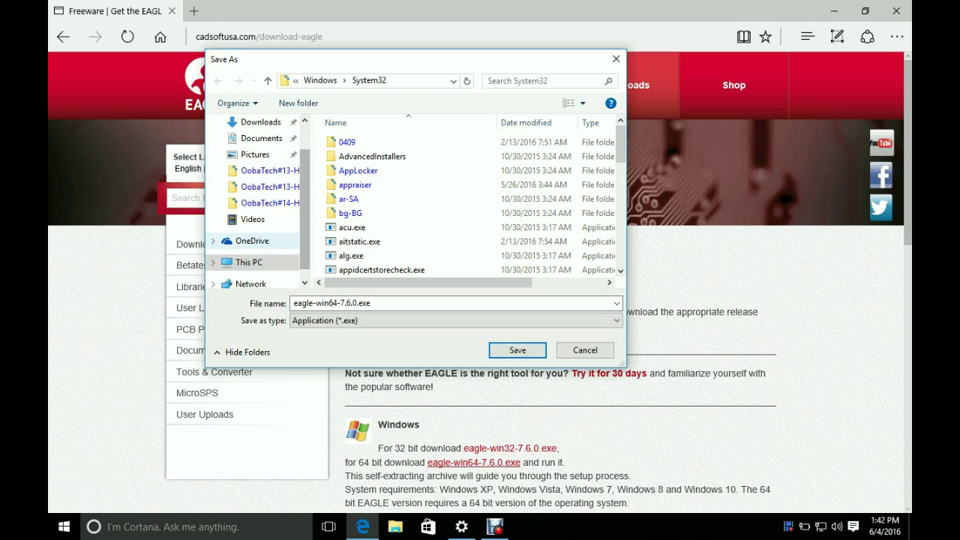
# Browse to the Utilities folder on Local Disk (C:) as the save location.
pyautogui.click(249, 262)
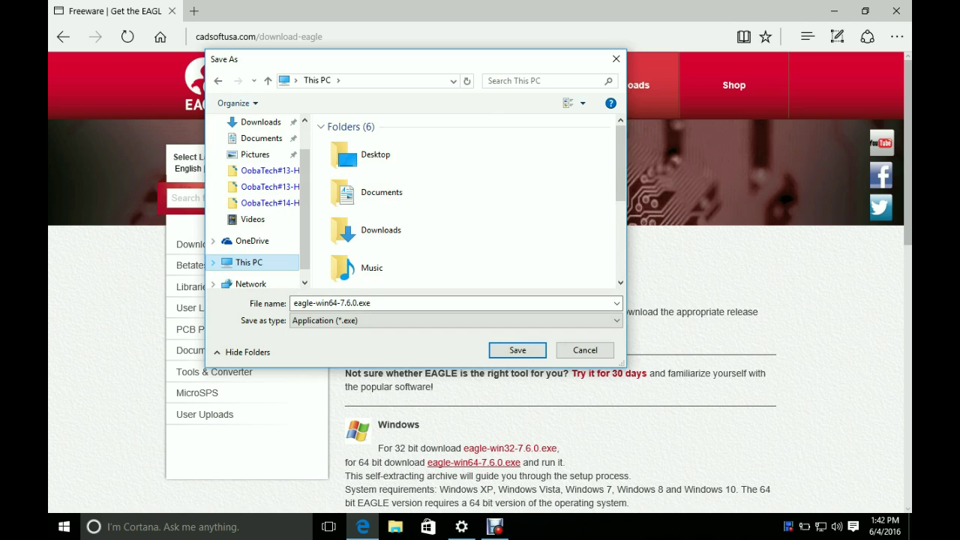
pyautogui.press('Right')
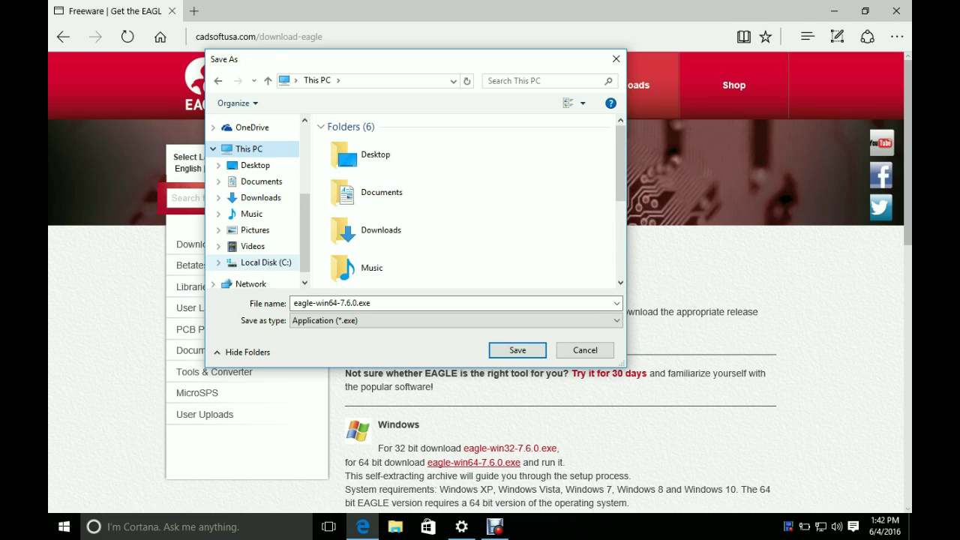
pyautogui.click(266, 261)
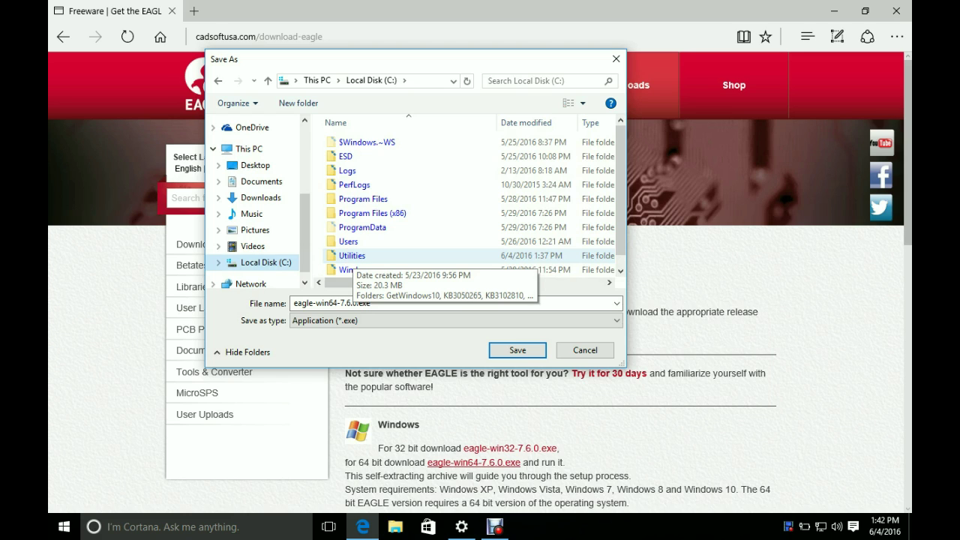
pyautogui.doubleClick(352, 256)
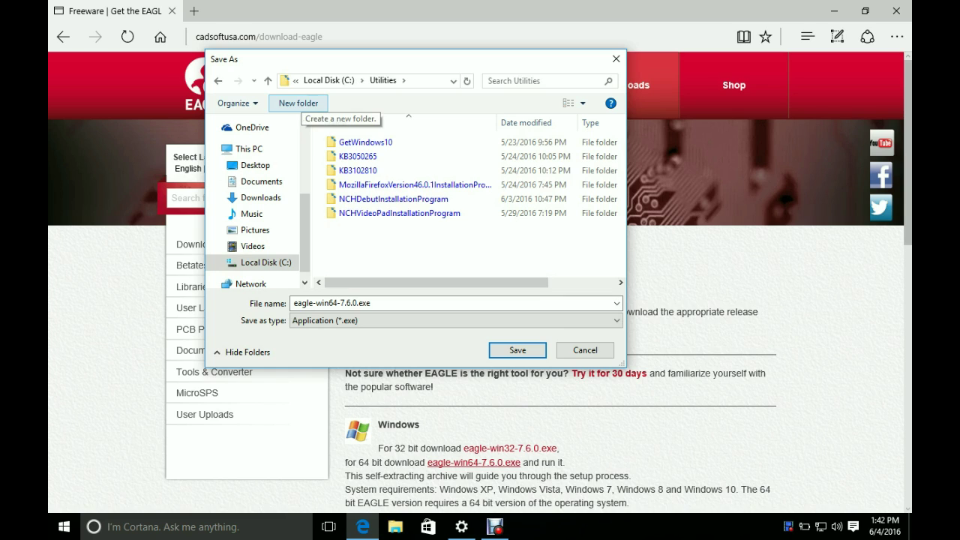
# Create a new folder named CadSoftEAGLEVersion7.6InstallationProgram inside Utilities.
pyautogui.click(297, 103)
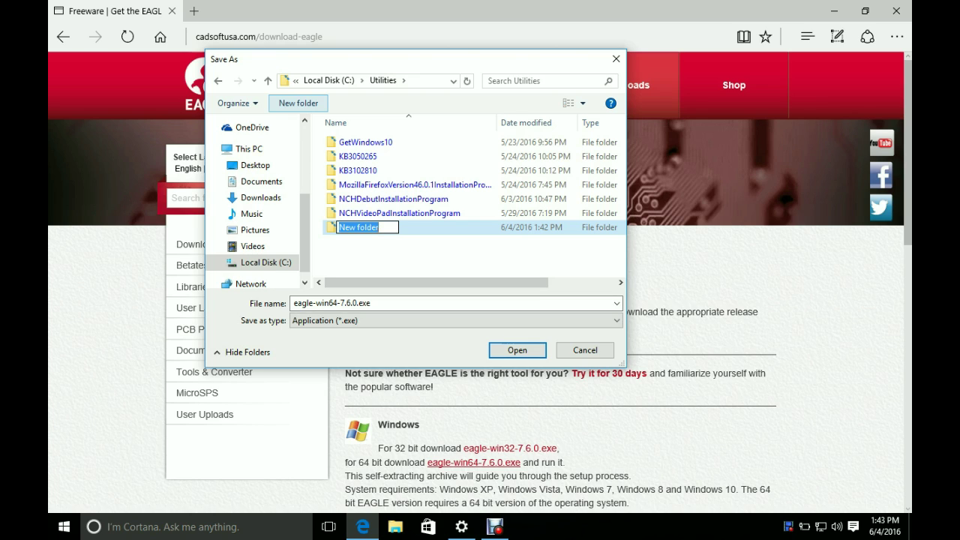
pyautogui.write('C')
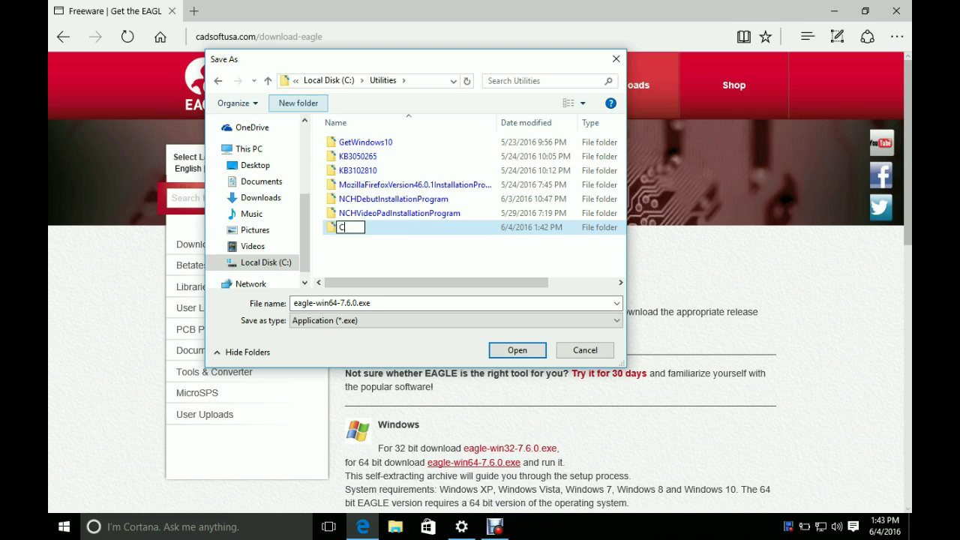
pyautogui.write('adSoftEA')
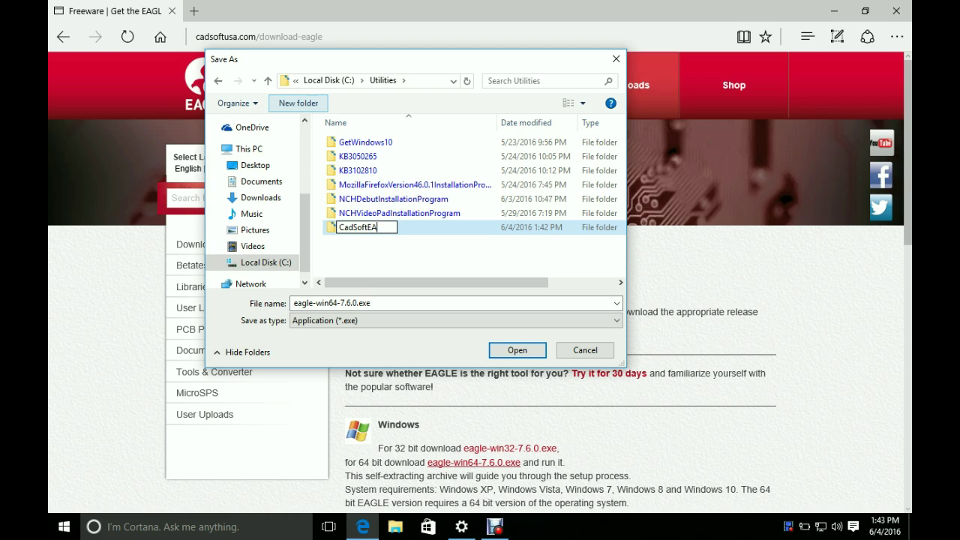
pyautogui.write('GLEVersion7.')
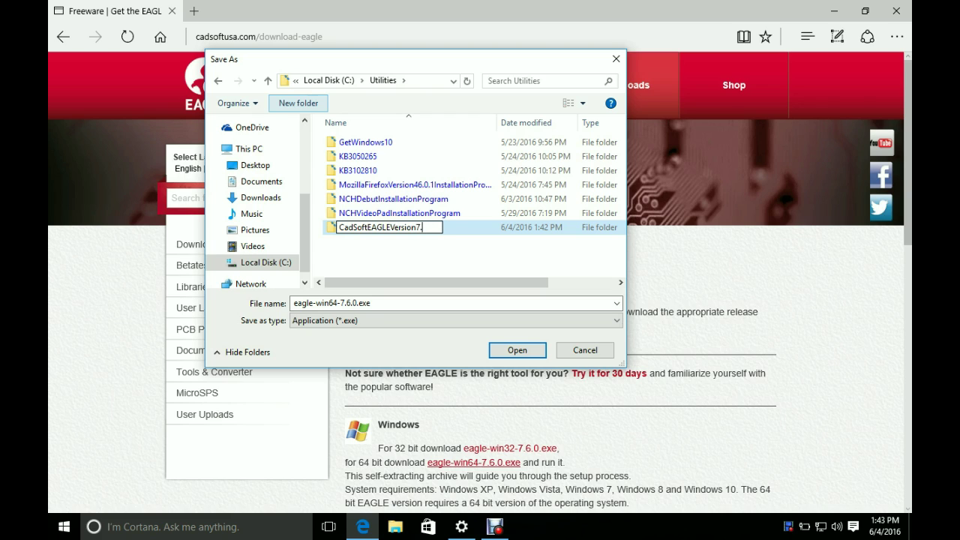
pyautogui.write('6InstallationPr')
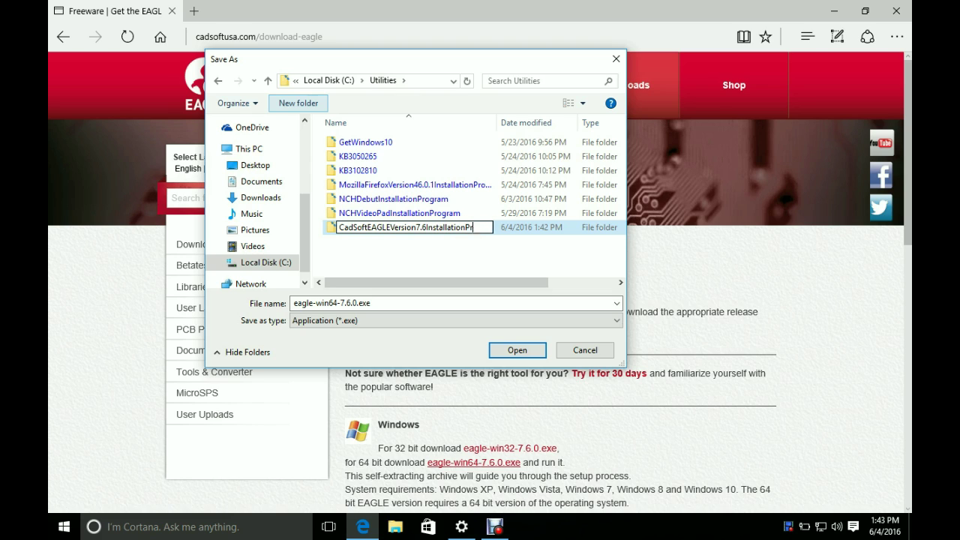
pyautogui.write('ogram')
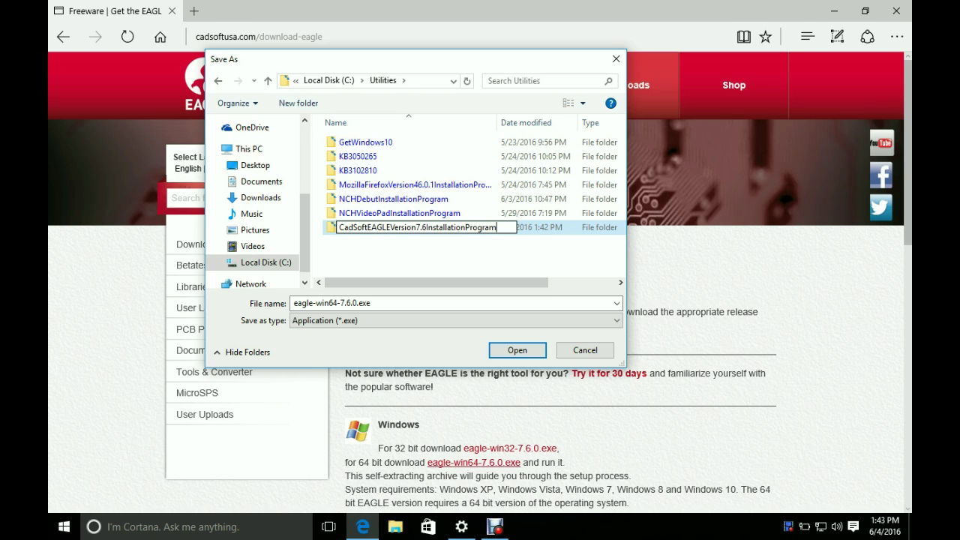
pyautogui.press('Return')
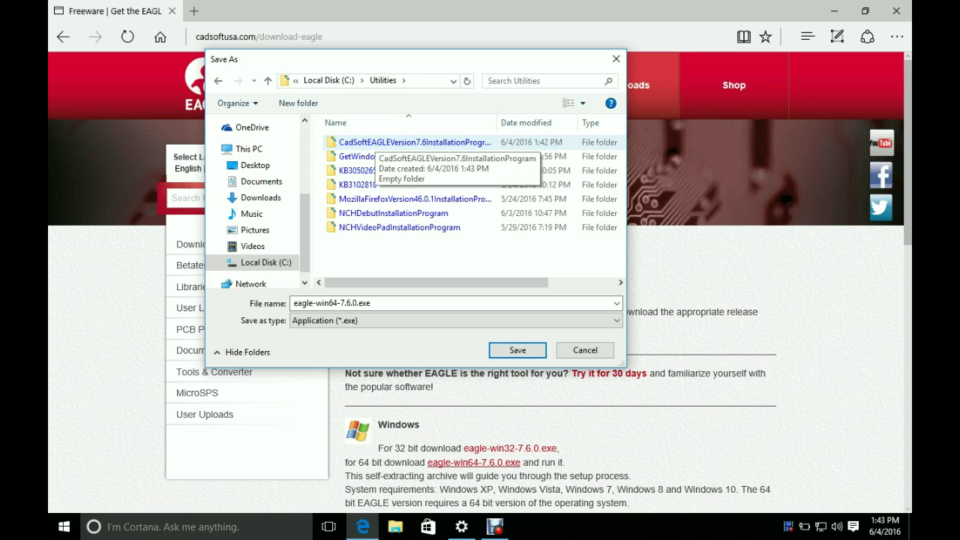
# Save eagle-win64-7.6.0.exe into the CadSoftEAGLEVersion7.6InstallationProgram folder, keeping its file name.
pyautogui.doubleClick(379, 143)
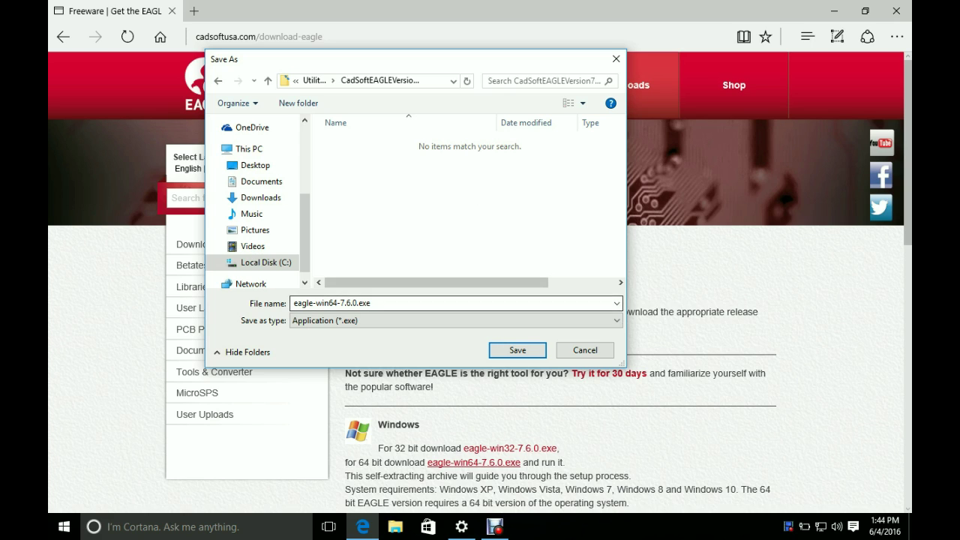
pyautogui.hotkey('ctrl', 'a')
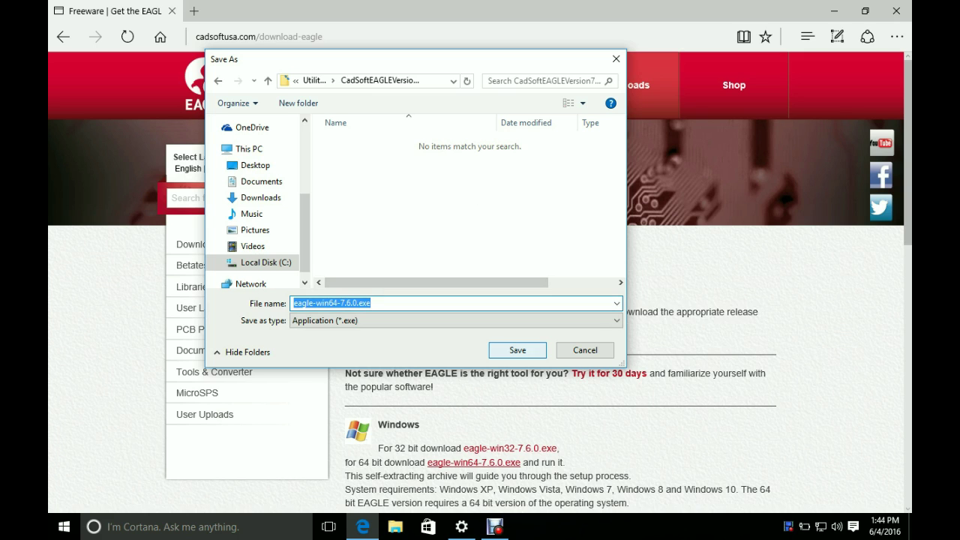
pyautogui.press('Return')
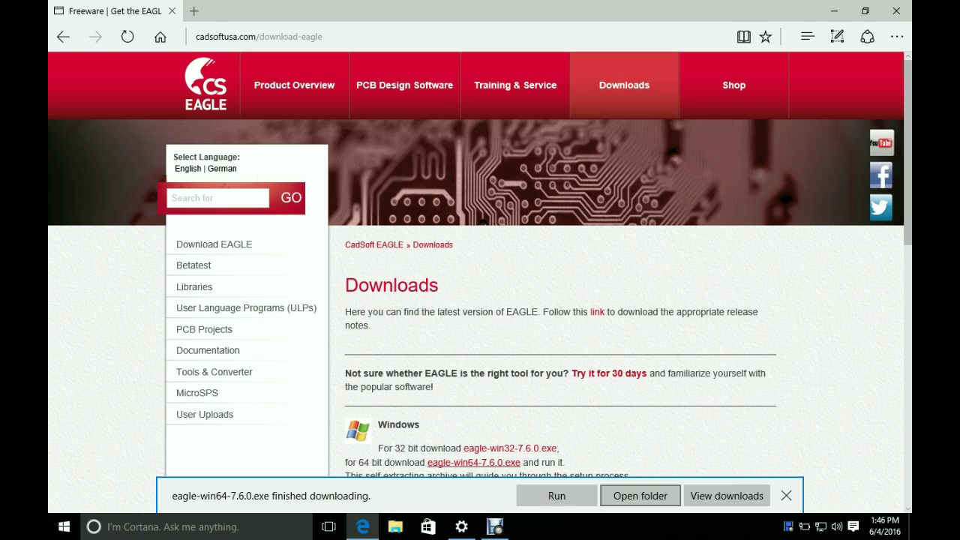
# Show the downloaded installer's folder in File Explorer and close the Microsoft Edge window.
pyautogui.click(639, 496)
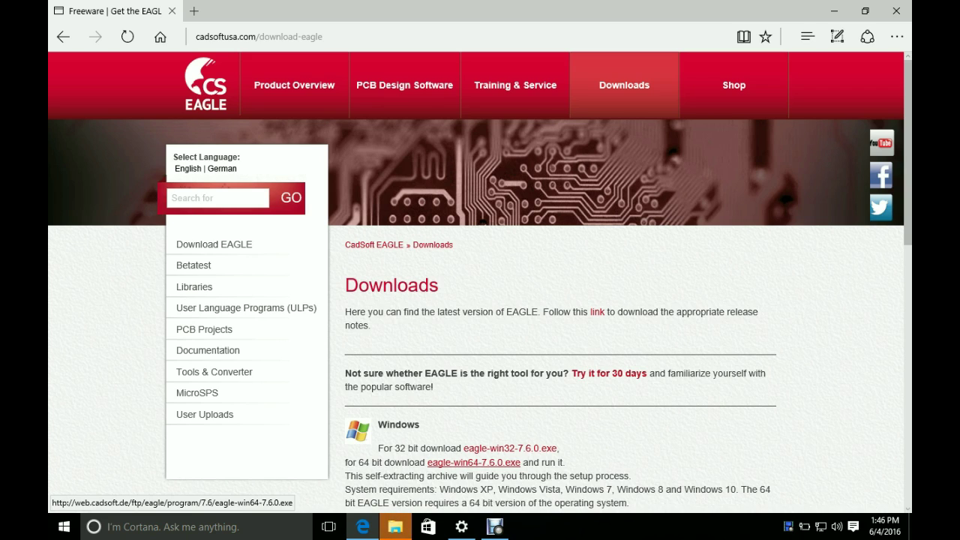
pyautogui.click(395, 526)
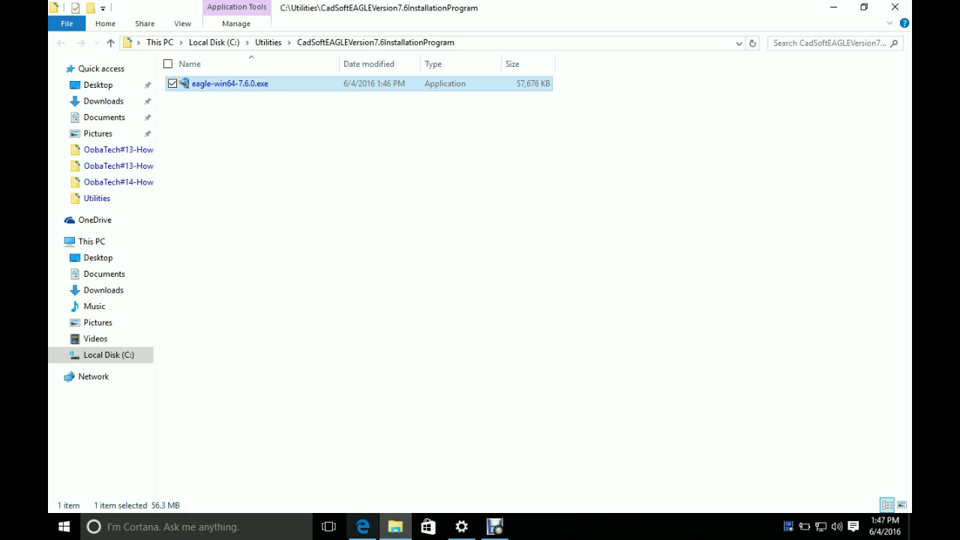
pyautogui.moveTo(362, 527)
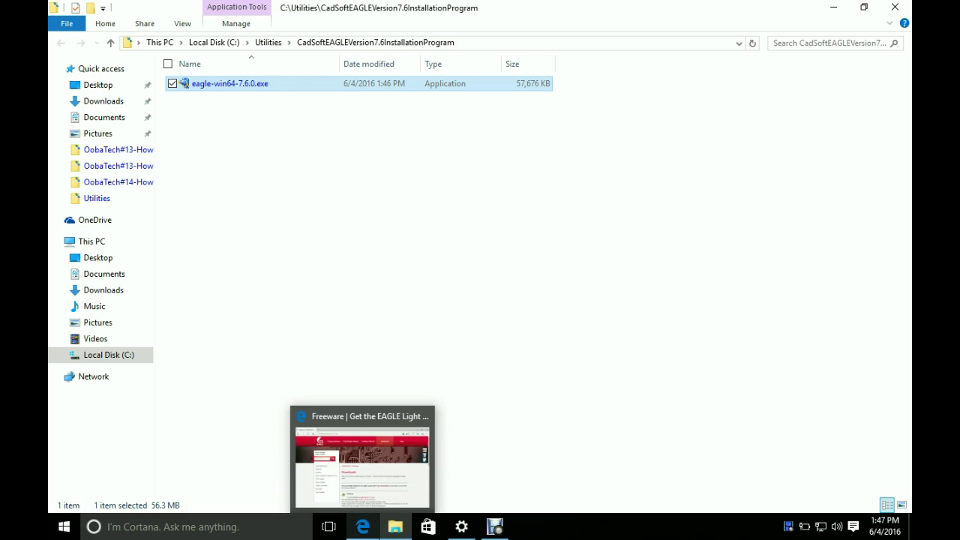
pyautogui.rightClick(362, 527)
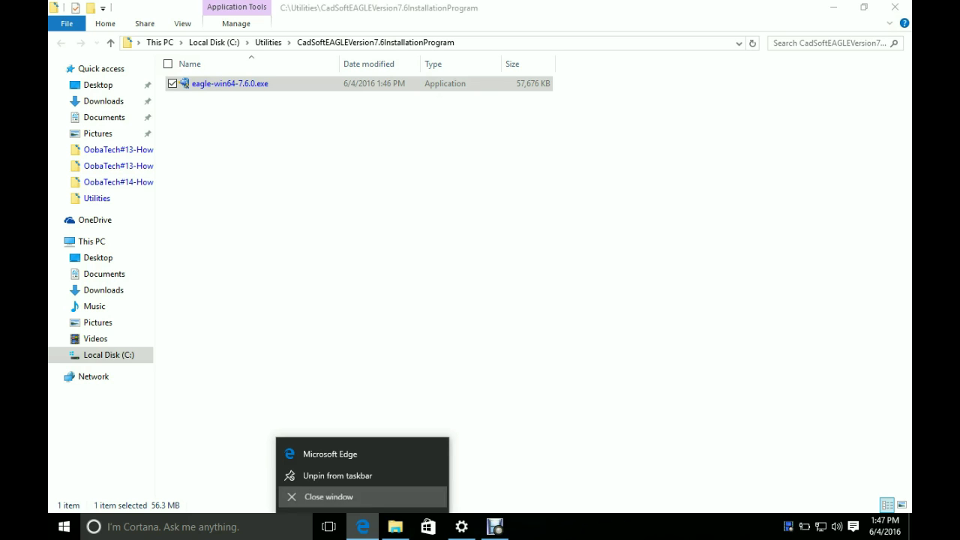
pyautogui.click(328, 497)
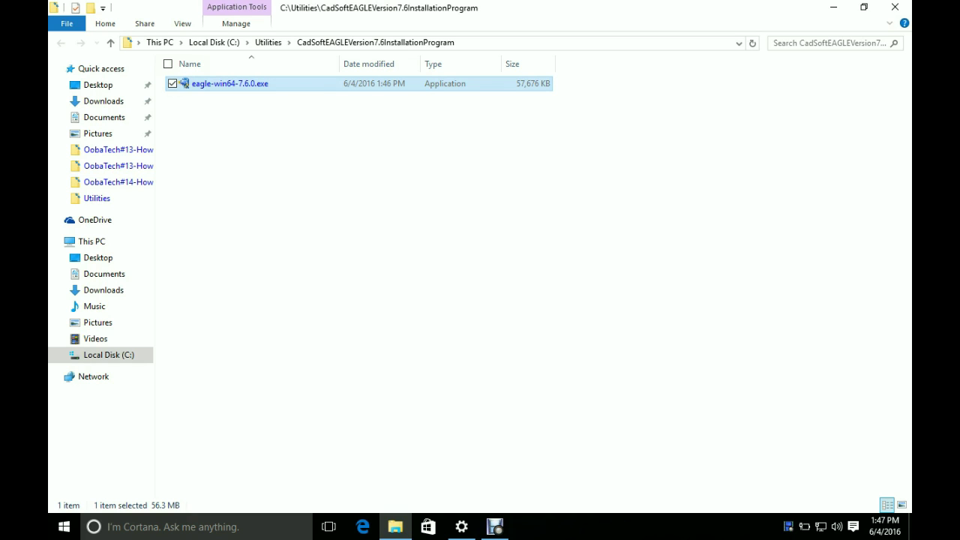
pyautogui.rightClick(234, 83)
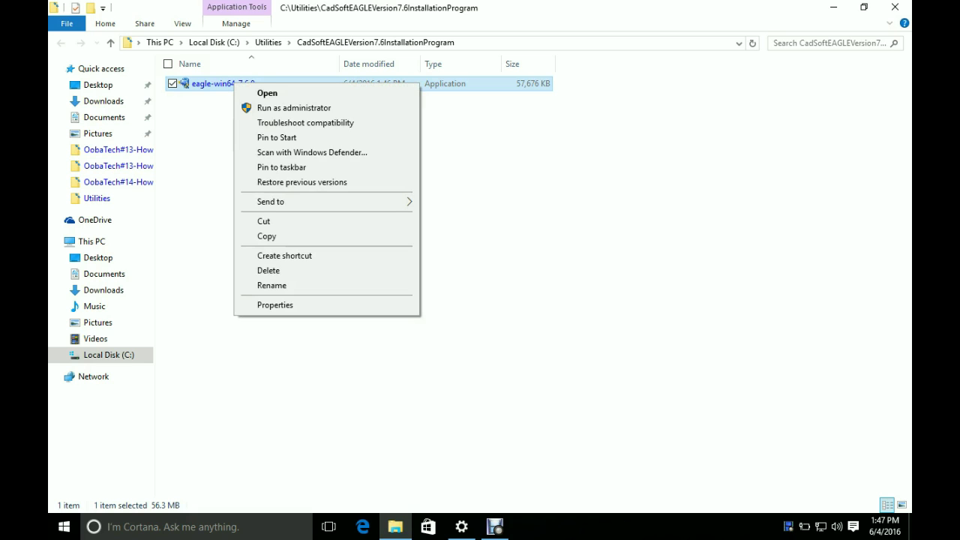
pyautogui.press('Escape')
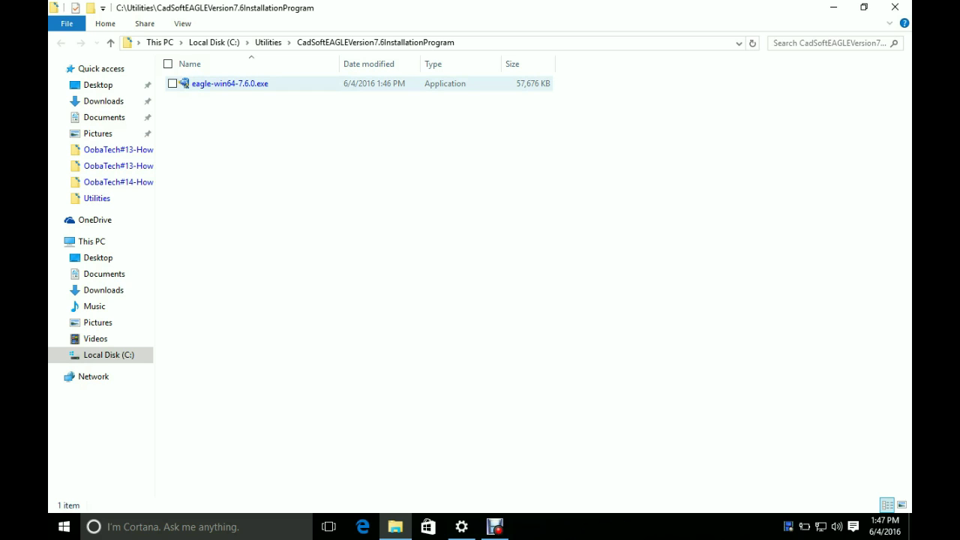
# Run eagle-win64-7.6.0.exe as administrator and start the EAGLE 7.6.0 setup, continuing past the welcome page.
pyautogui.click(229, 83)
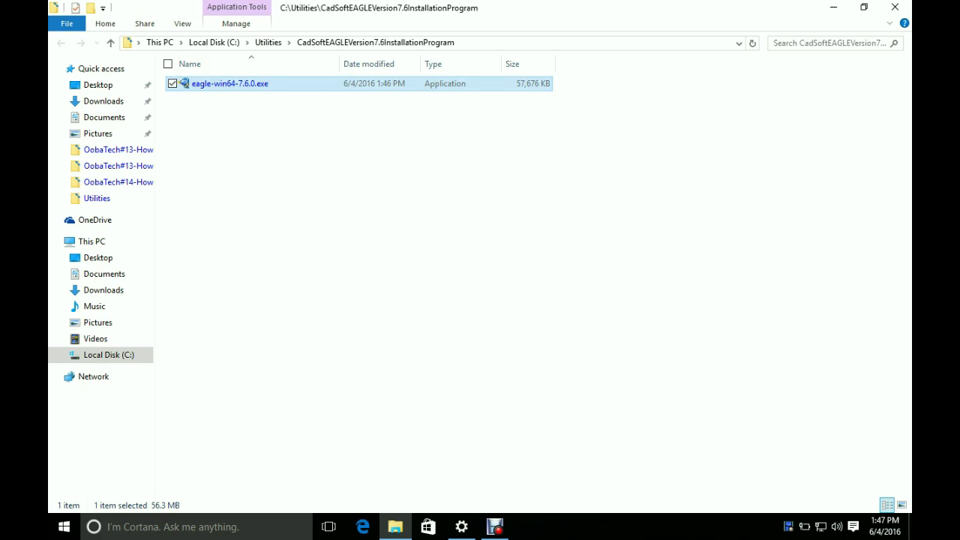
pyautogui.rightClick(223, 84)
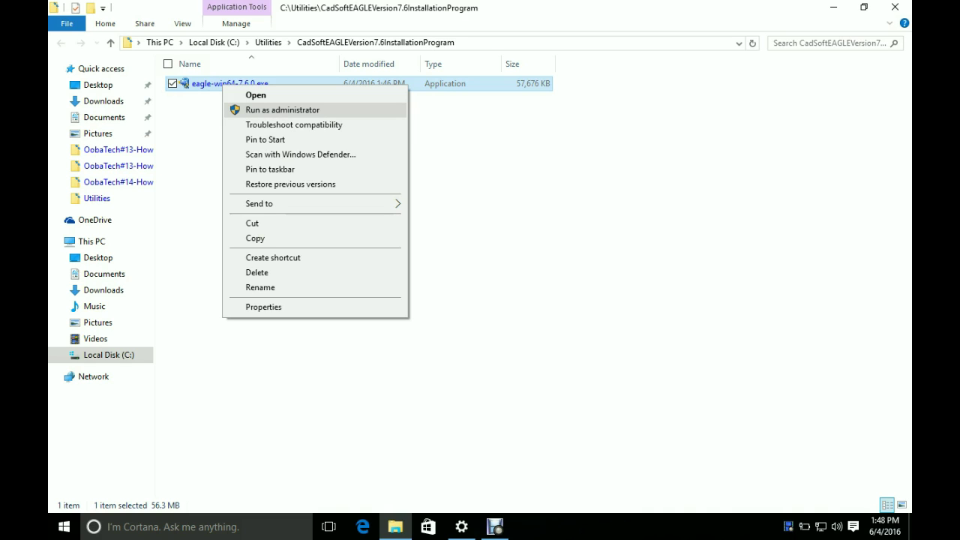
pyautogui.press('Return')
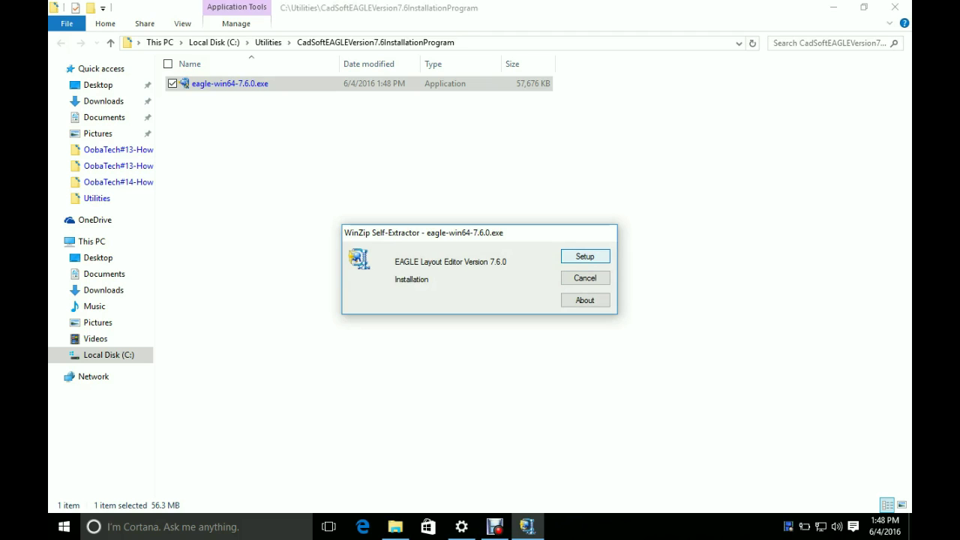
pyautogui.press('Return')
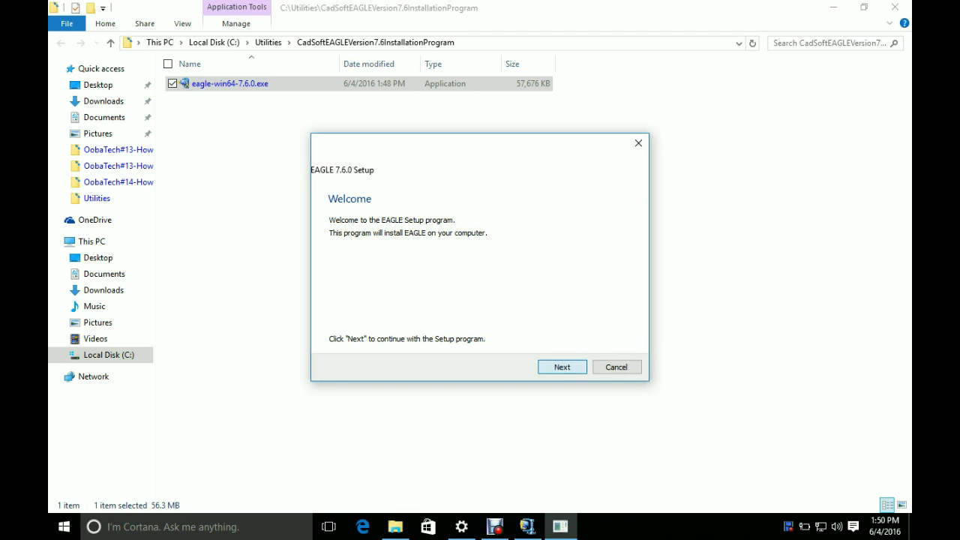
pyautogui.press('Return')
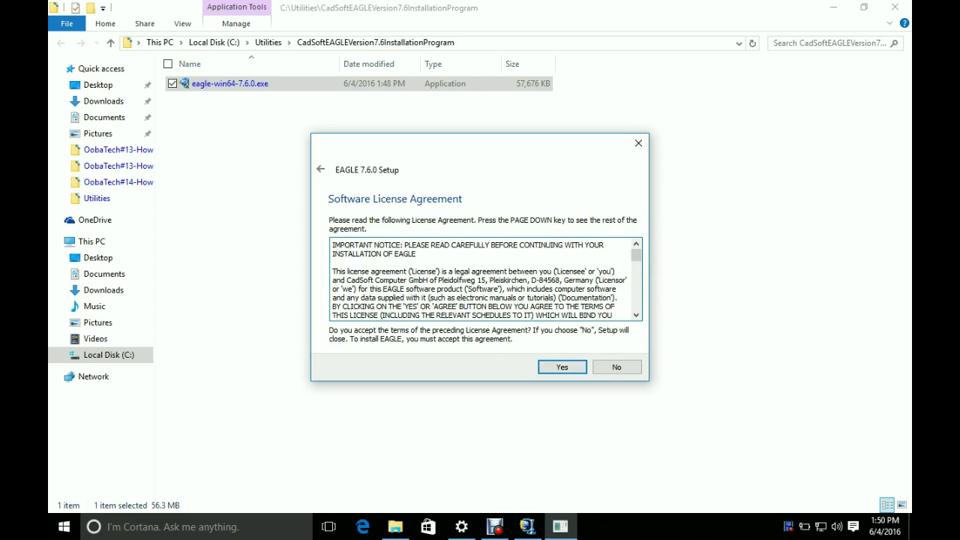
# Read through the EAGLE software license agreement and accept its terms.
pyautogui.press('Down')
pyautogui.press('Down')
pyautogui.press('Down')
pyautogui.press('Down')
pyautogui.press('Down')
pyautogui.press('Down')
pyautogui.press('Down')
pyautogui.press('Down')
pyautogui.press('Down')
pyautogui.press('Down')
pyautogui.press('Down')
pyautogui.press('Down')
pyautogui.press('Down')
pyautogui.press('Down')
pyautogui.press('Down')
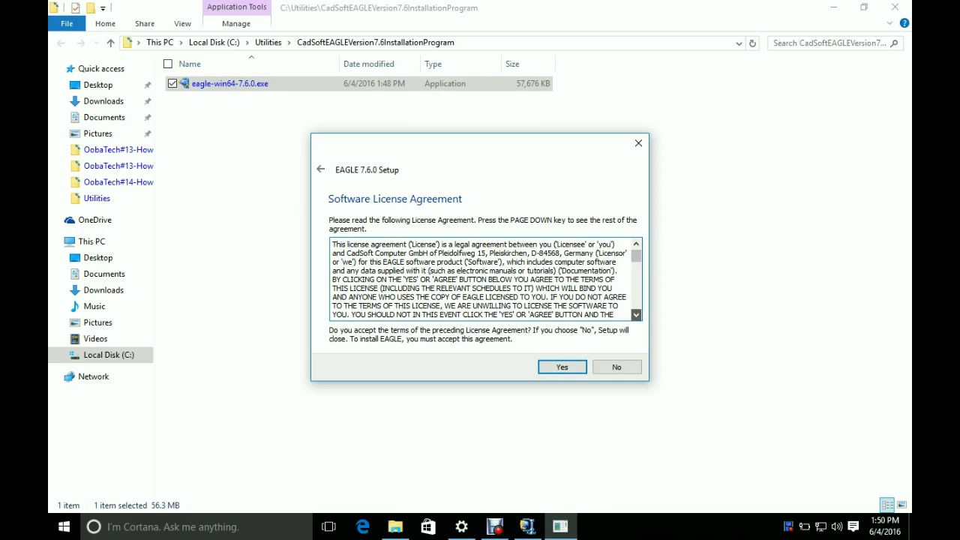
pyautogui.press('Down')
pyautogui.press('Down')
pyautogui.press('Down')
pyautogui.press('Down')
pyautogui.press('Down')
pyautogui.press('Down')
pyautogui.press('Down')
pyautogui.press('Down')
pyautogui.press('Down')
pyautogui.press('Down')
pyautogui.press('Down')
pyautogui.press('Down')
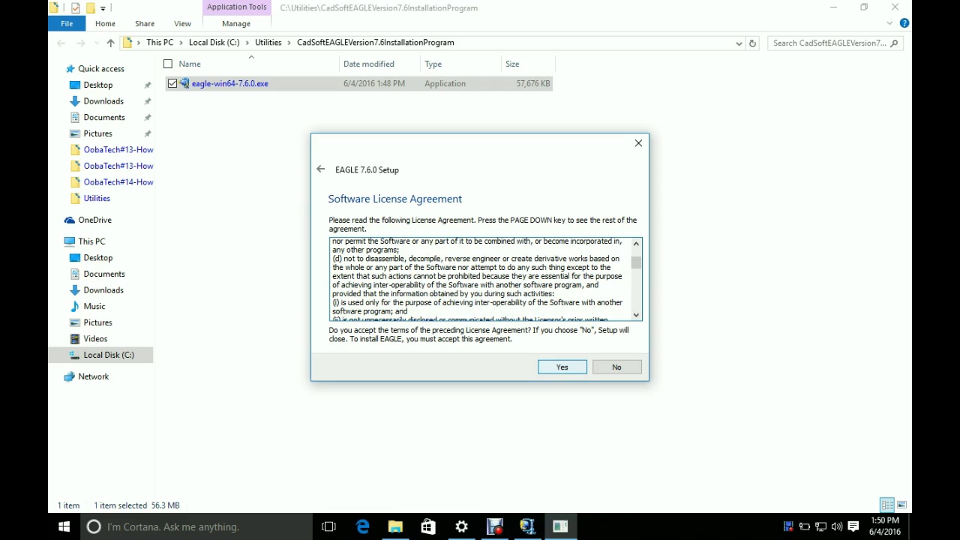
pyautogui.press('Return')
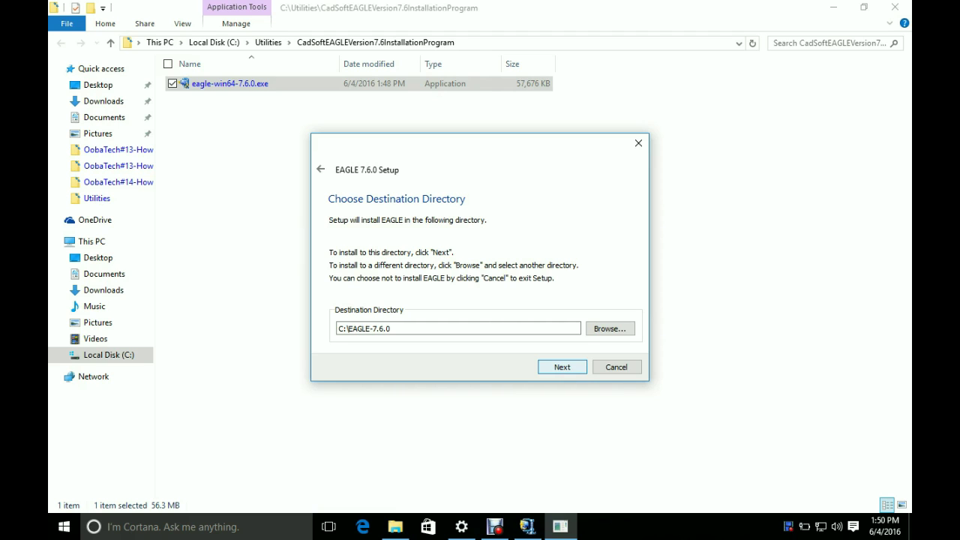
# Keep C:\EAGLE-7.6.0 as the destination directory and start copying the program files.
pyautogui.press('Return')
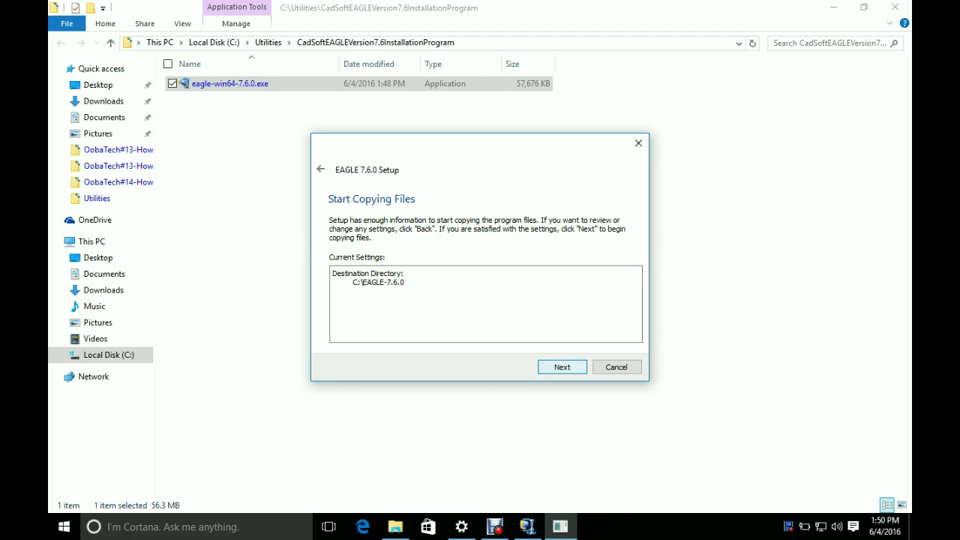
pyautogui.press('Return')
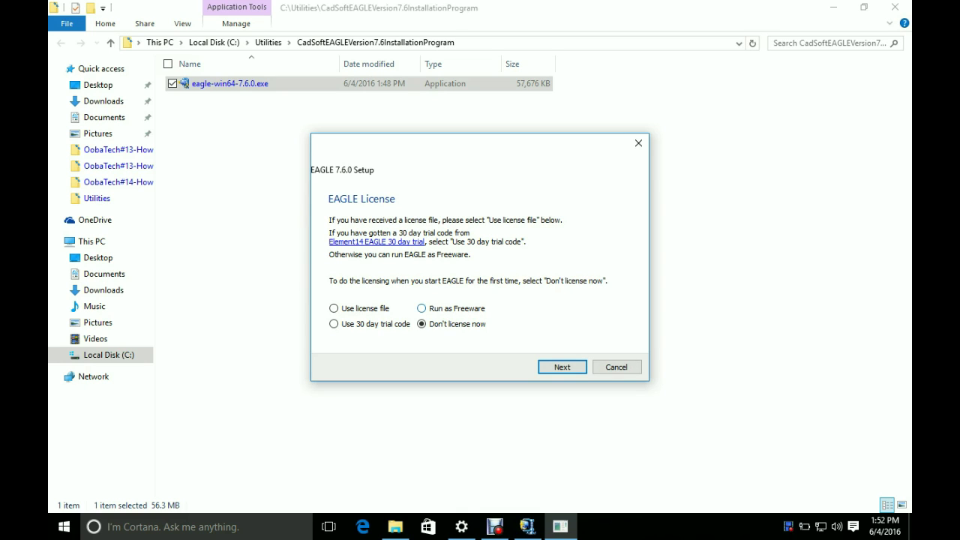
# Choose to run EAGLE as Freeware and finish the setup.
pyautogui.click(421, 308)
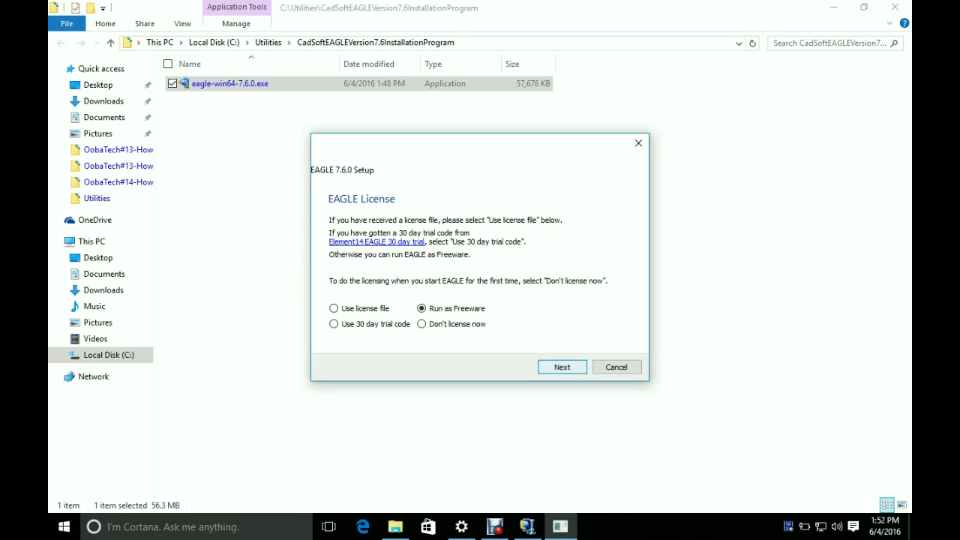
pyautogui.press('Return')
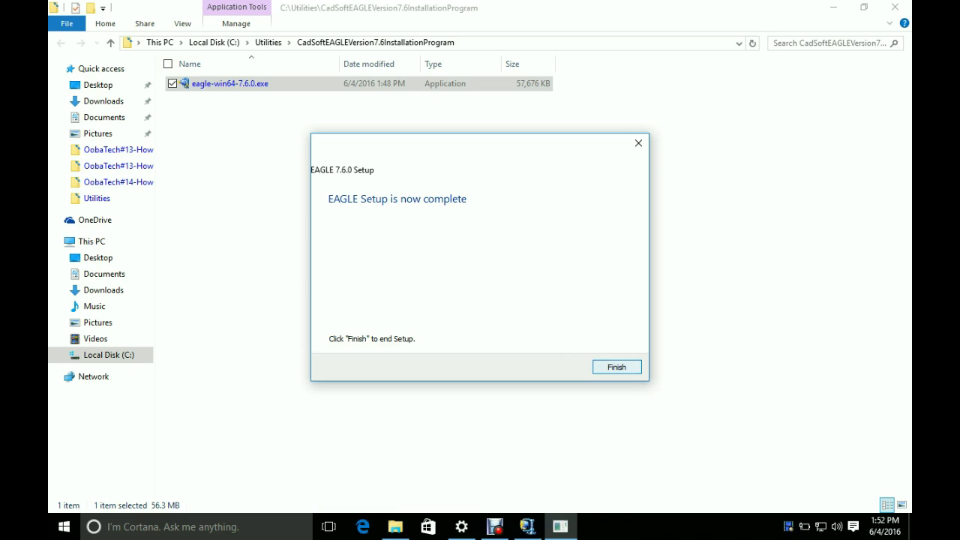
pyautogui.press('Return')
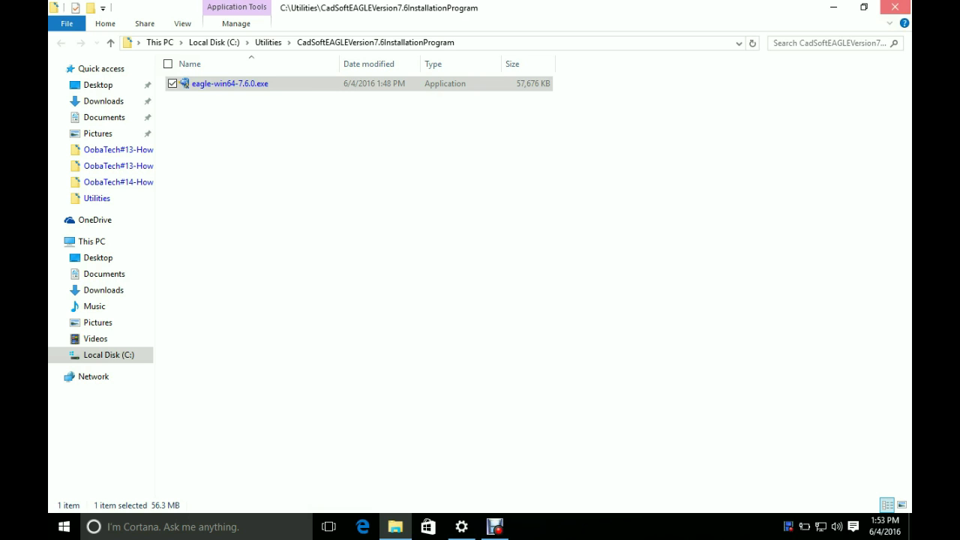
# Close the File Explorer window and bring up the computer's sleep, shut down and restart choices.
pyautogui.hotkey('alt', 'F4')
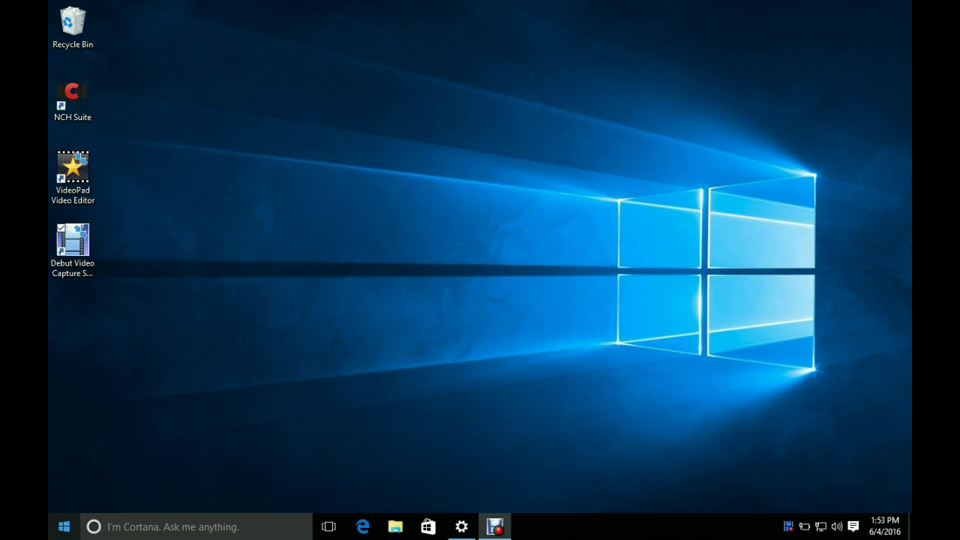
pyautogui.press('super')
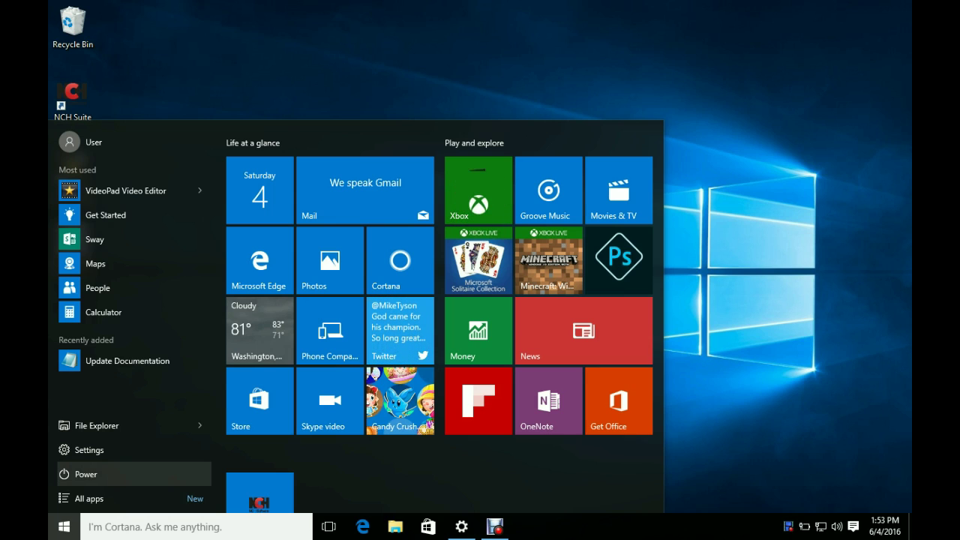
pyautogui.click(85, 474)
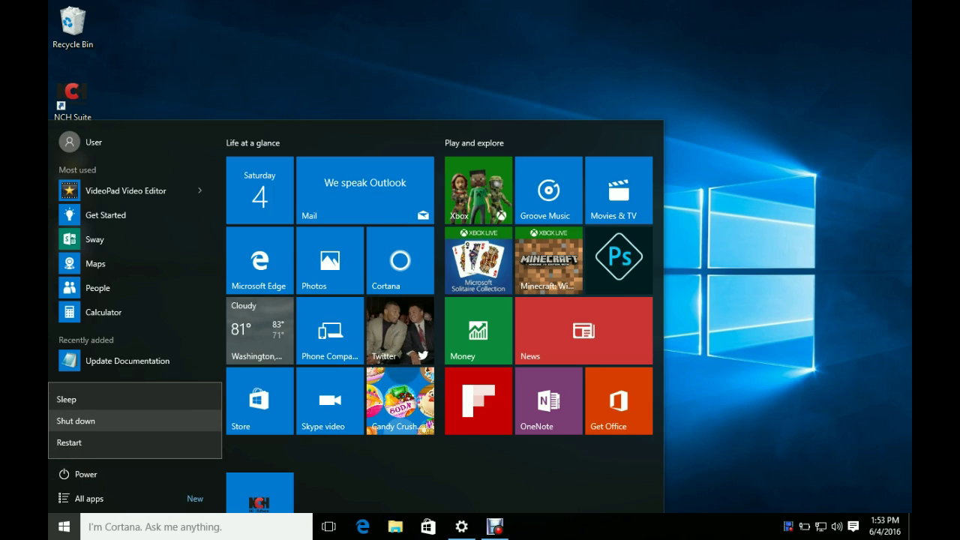
pyautogui.press('Escape')
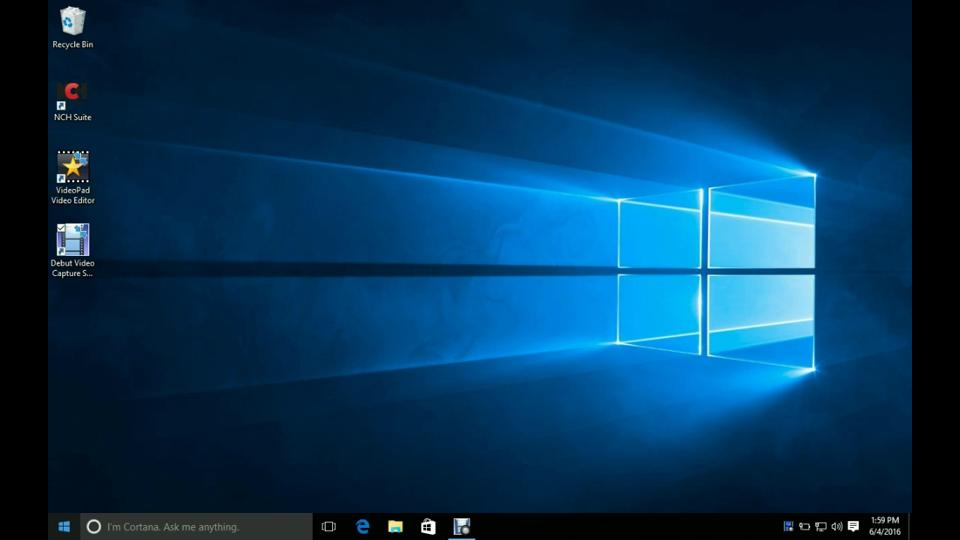
# Launch EAGLE 7.6.0 from the EAGLE Layout Editor folder among the installed apps.
pyautogui.press('super')
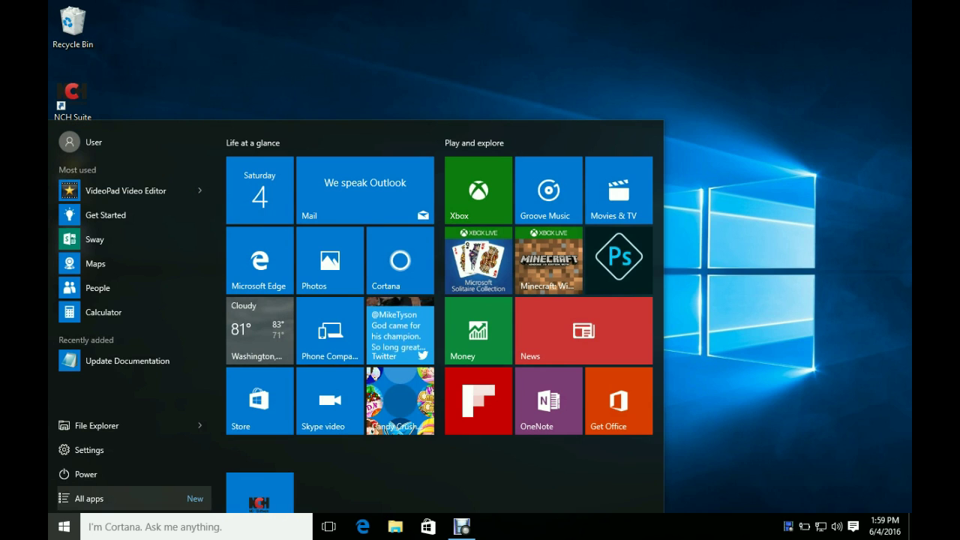
pyautogui.click(89, 498)
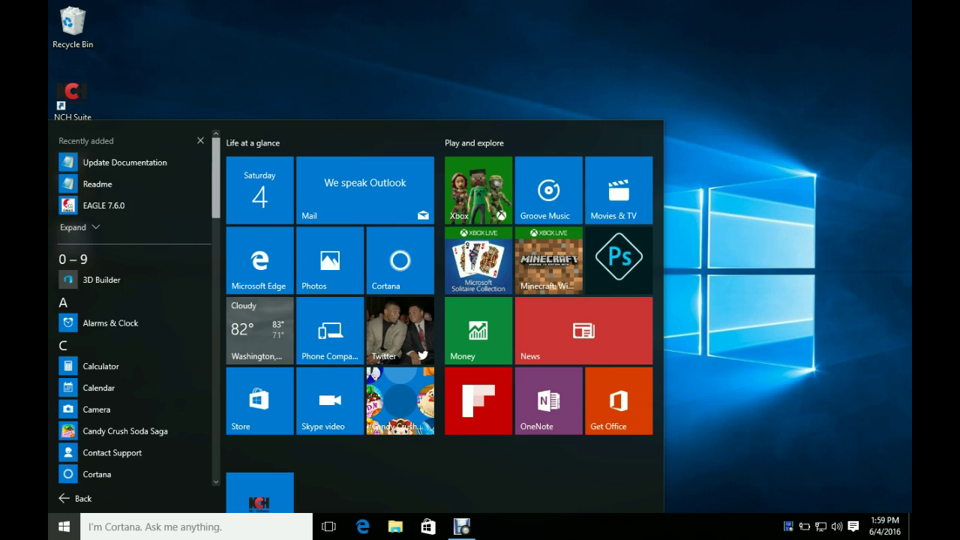
pyautogui.scroll(-3, 135, 315)
pyautogui.scroll(-1, 135, 315)
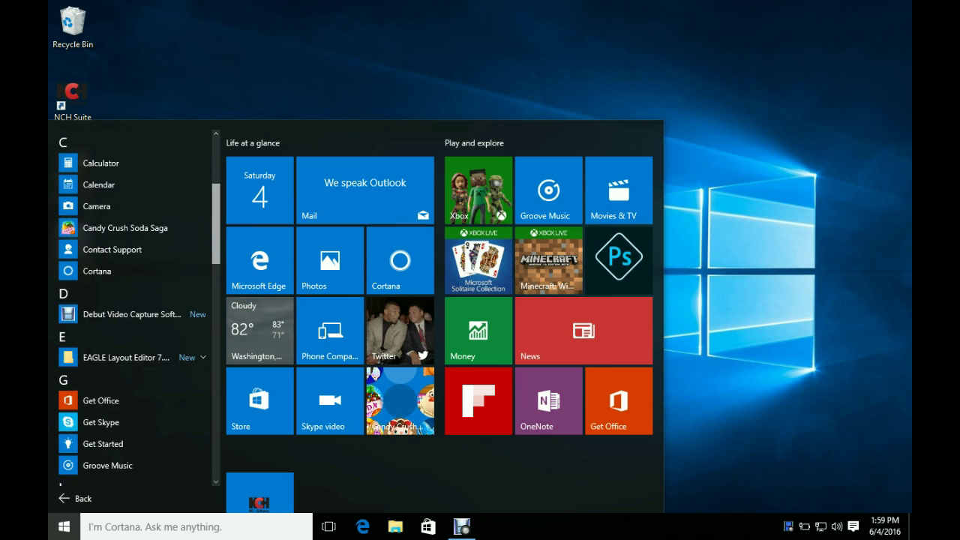
pyautogui.scroll(-1, 135, 312)
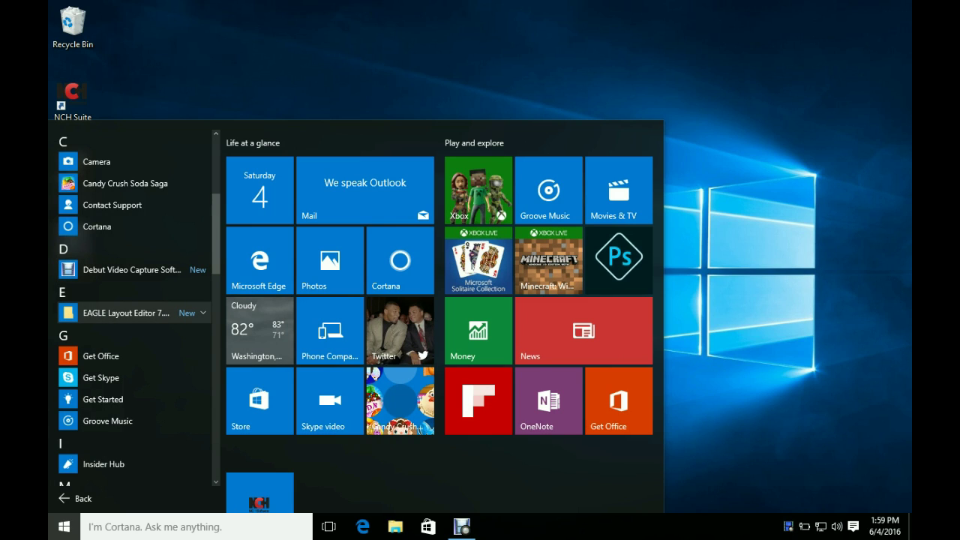
pyautogui.click(127, 313)
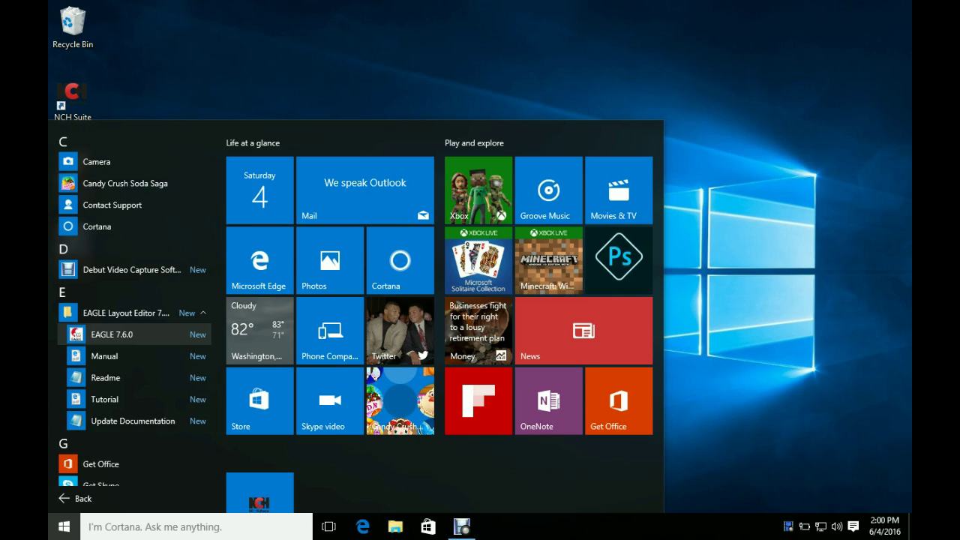
pyautogui.press('Escape')
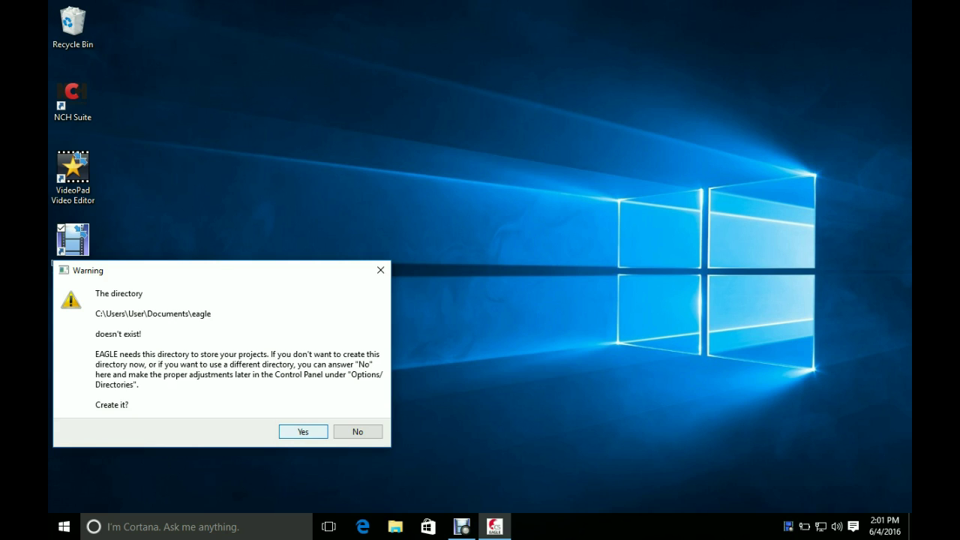
# Create the project directory C:\Users\User\Documents\eagle and maximize the EAGLE Control Panel after dismissing the Royal Circuits promotion.
pyautogui.press('Return')
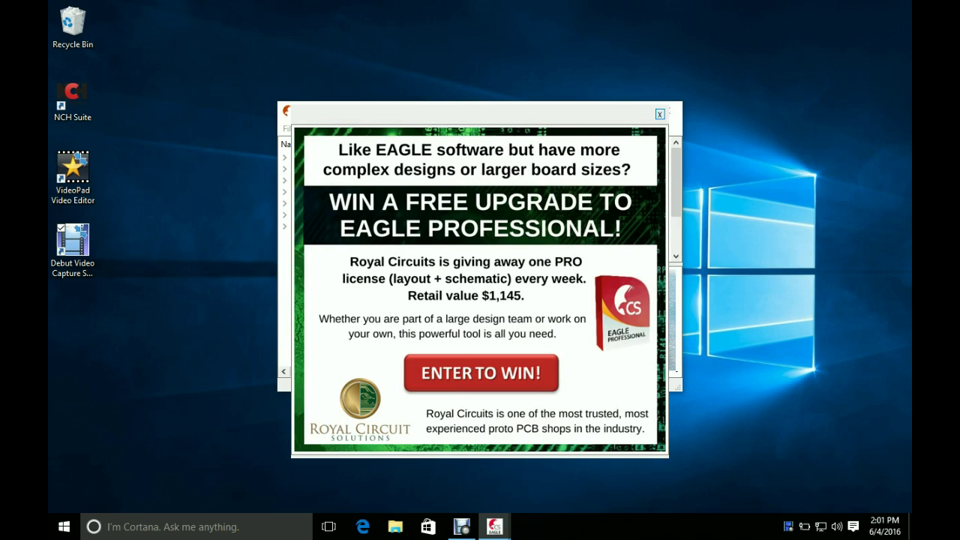
pyautogui.press('Escape')
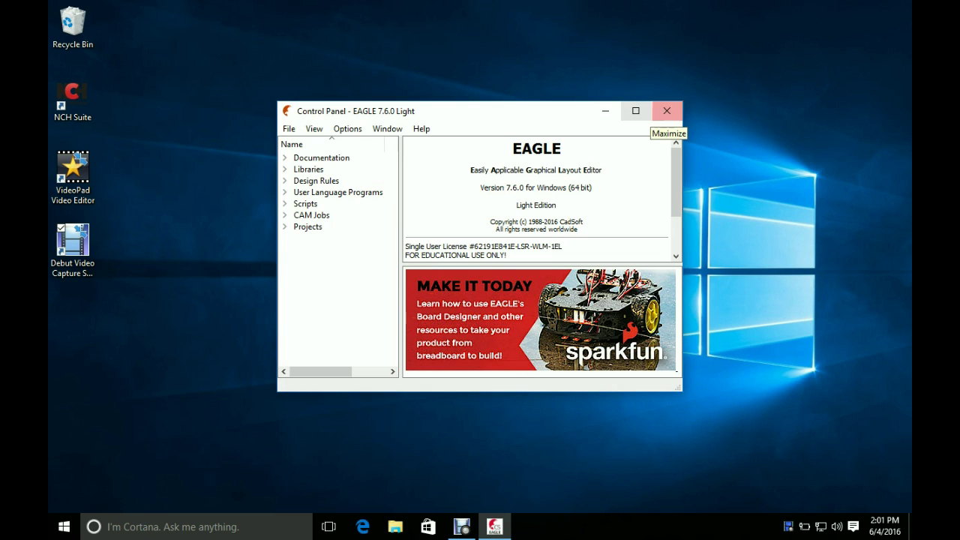
pyautogui.click(636, 110)
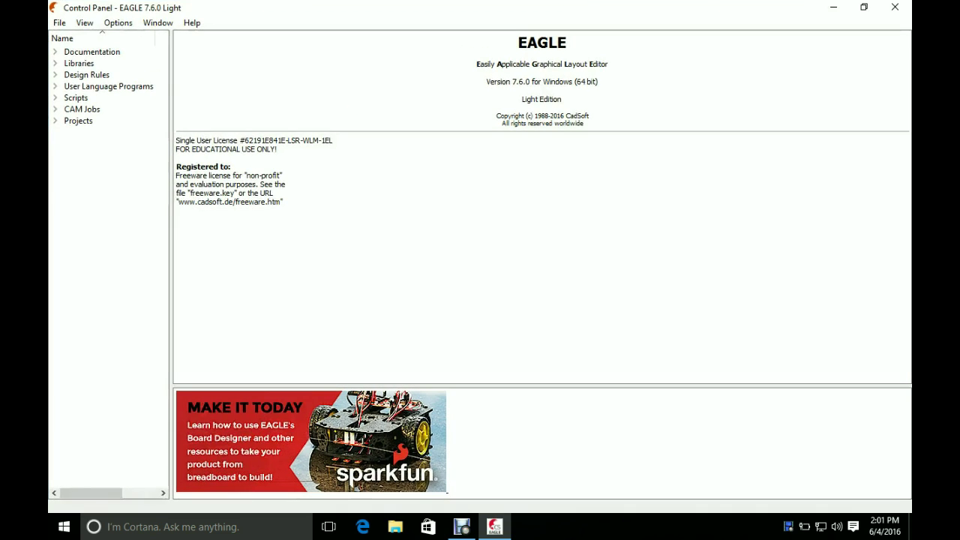